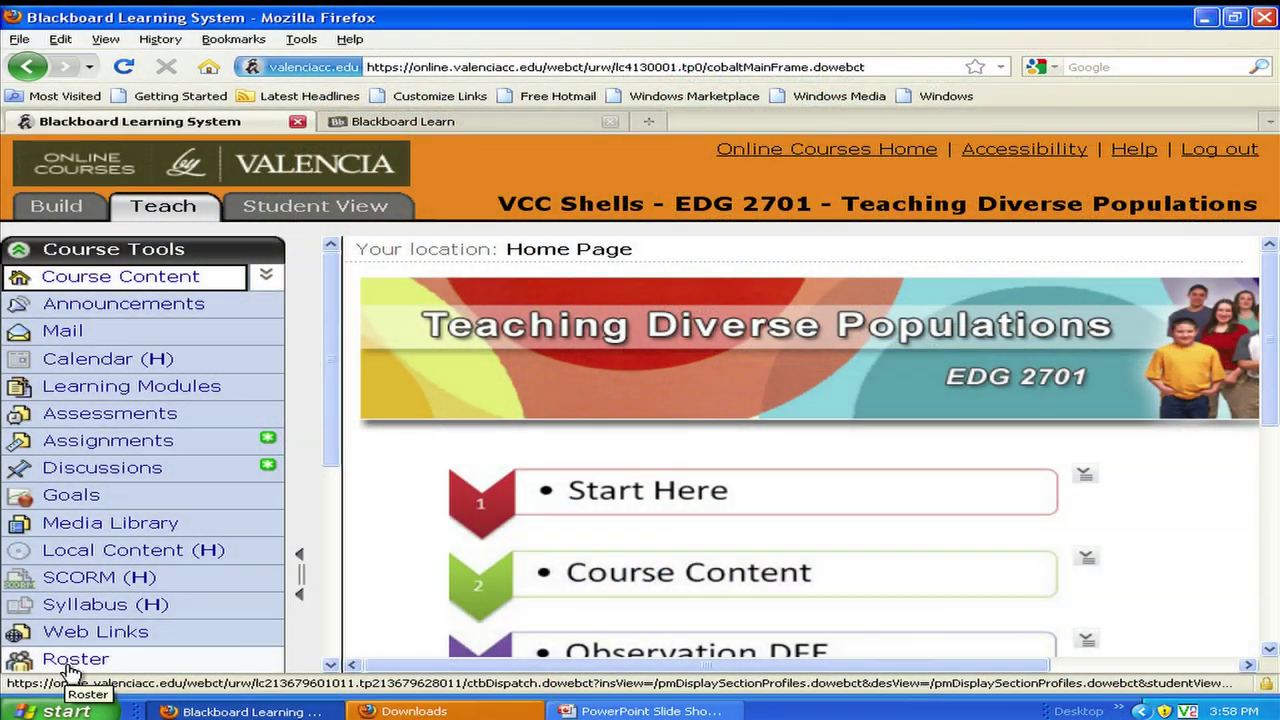
- Open the course backups under Manage Course and request deletion of the old 3:37 PM backup
scroll(86, 563, "down", 5)
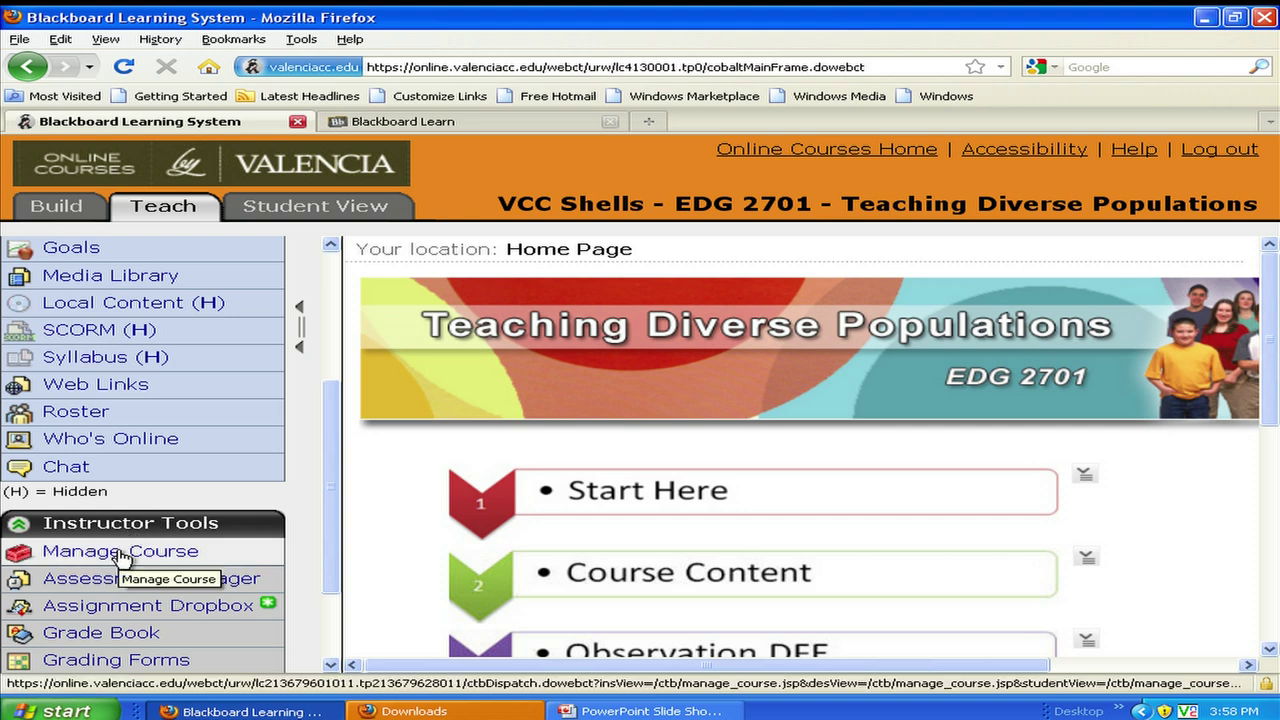
left_click(120, 552)
scroll(457, 420, "down", 2)
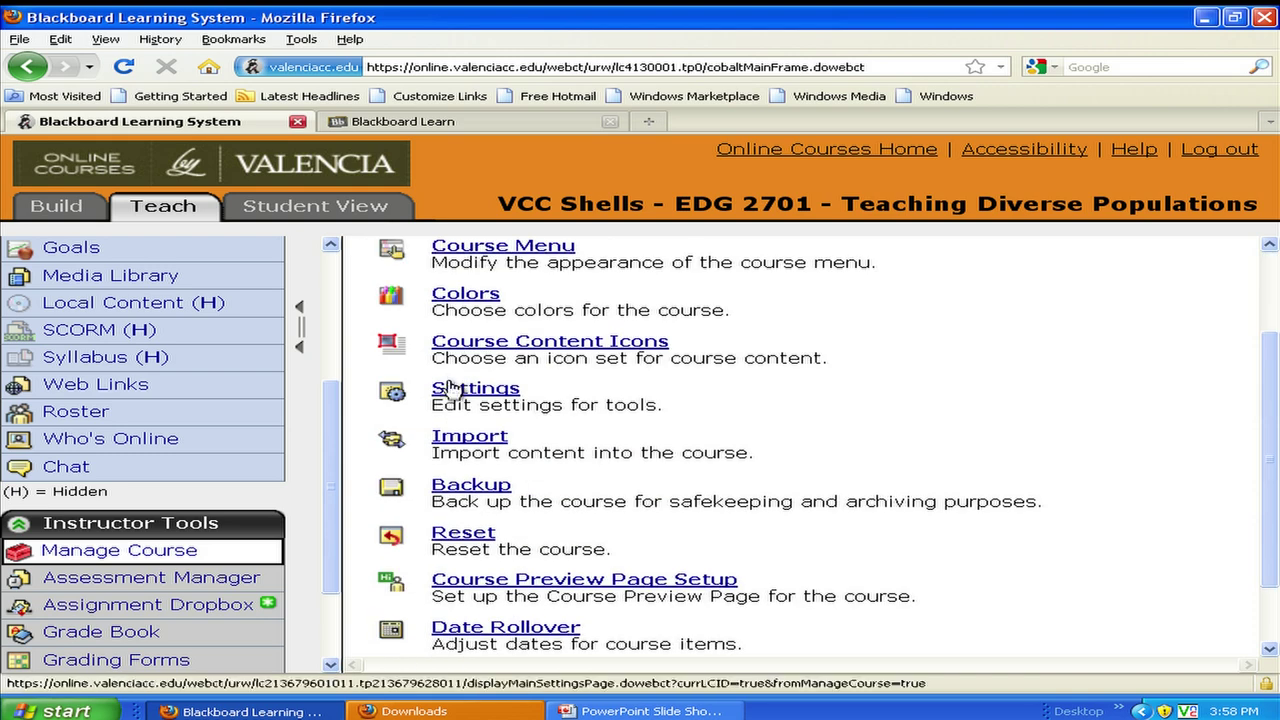
left_click(471, 490)
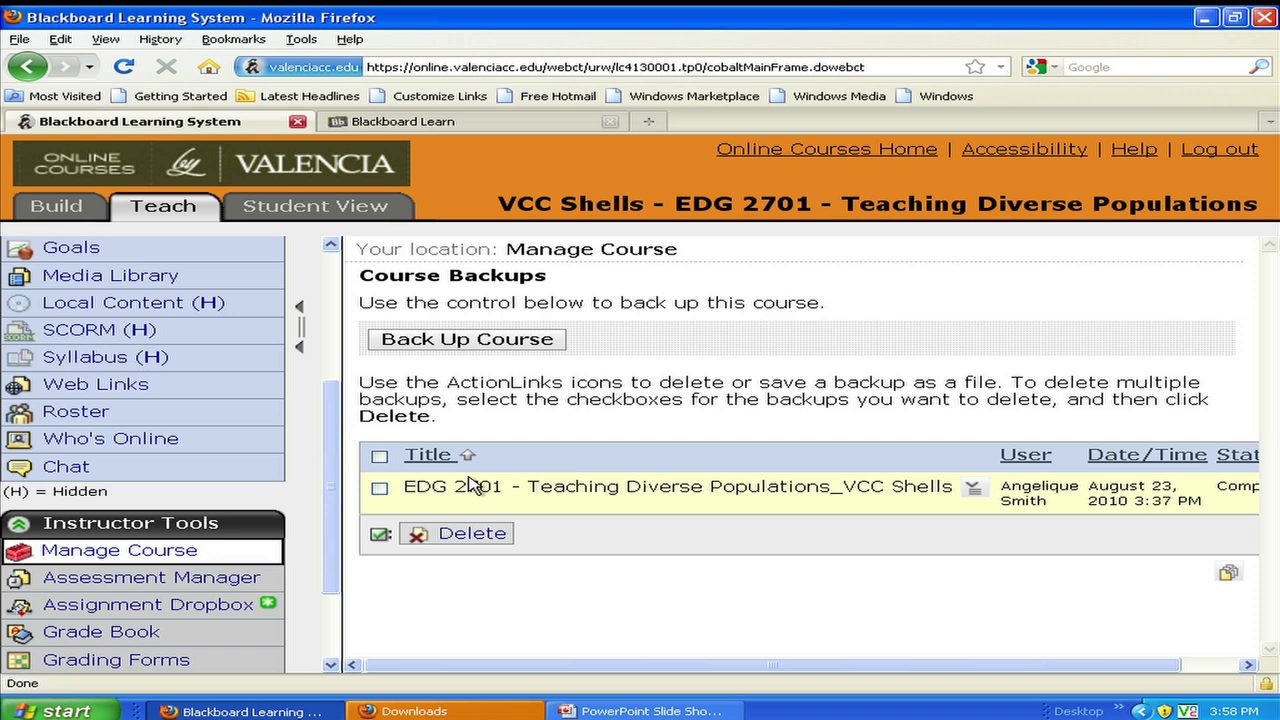
left_click(379, 488)
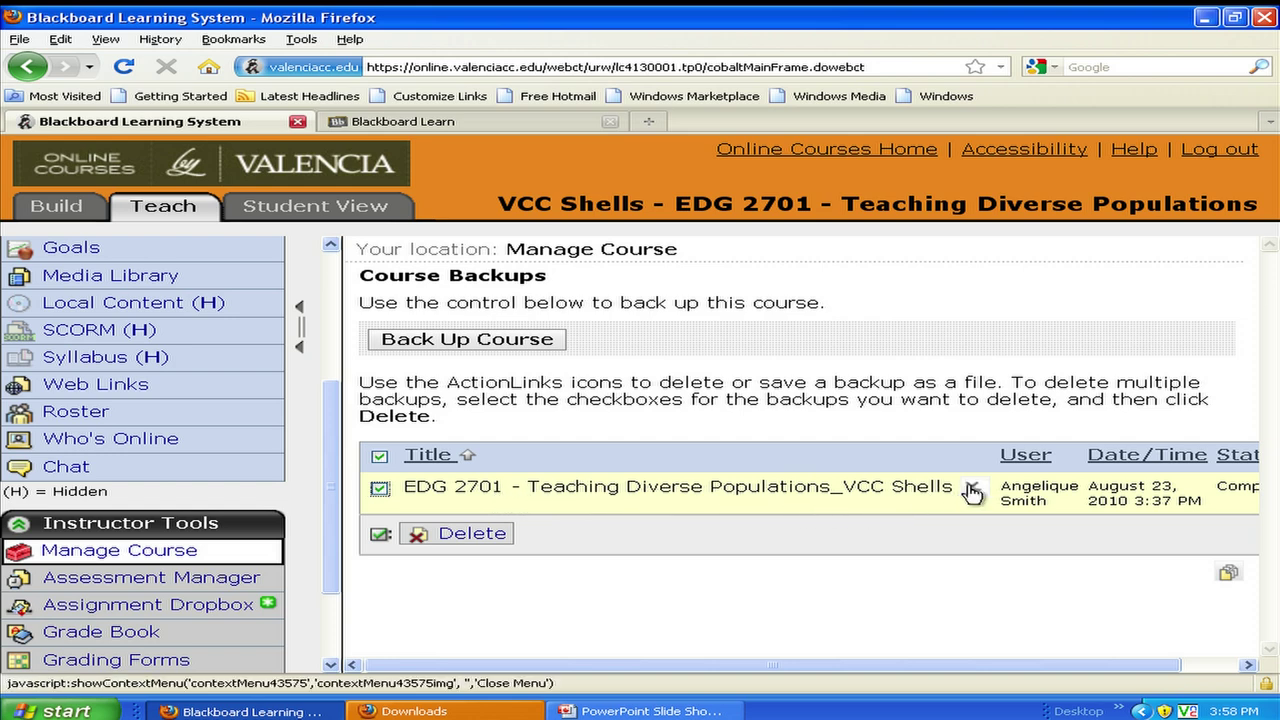
left_click(490, 537)
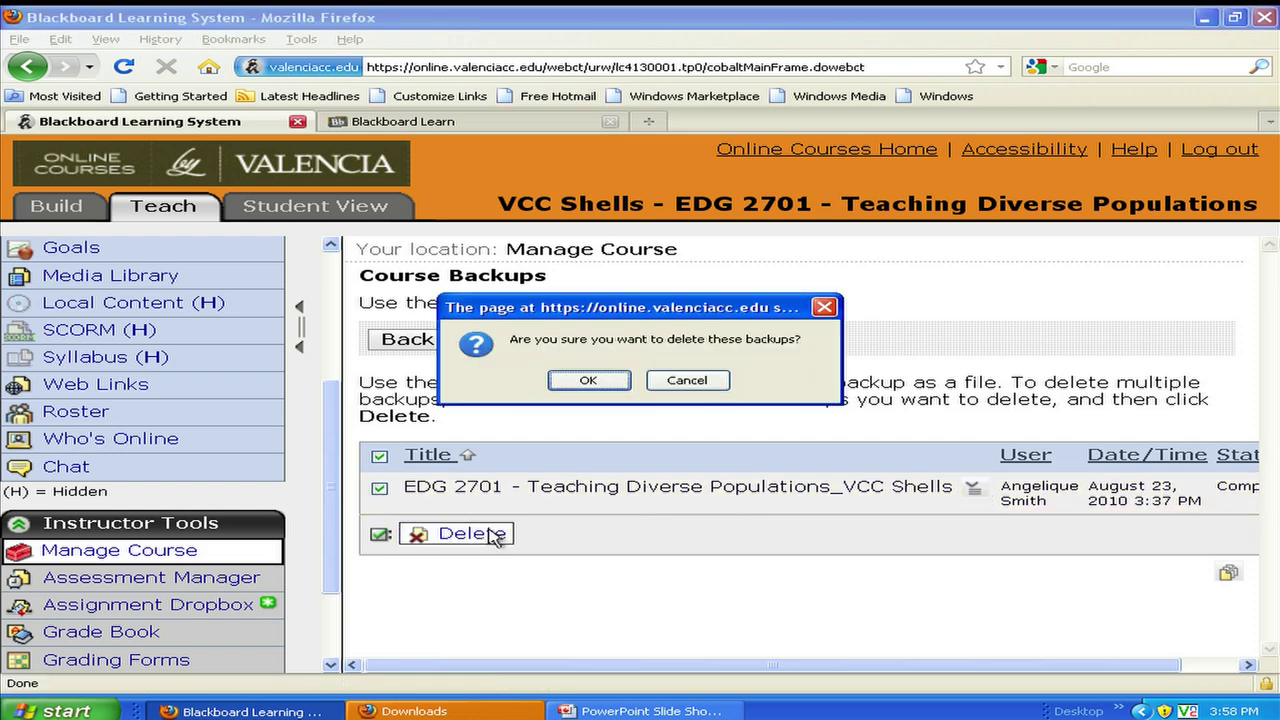
- Confirm deleting the old backup and queue a new EDG 2701 backup, dated August 23, 2010 3:51 PM
left_click(589, 382)
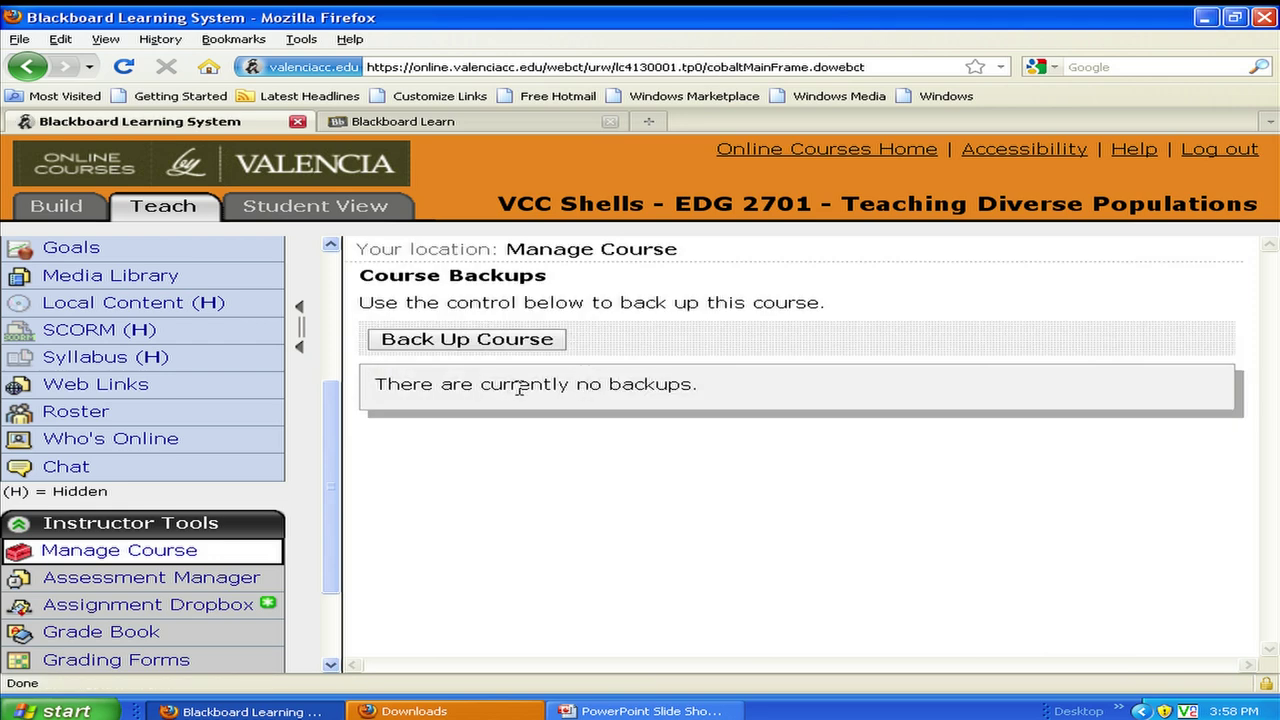
left_click(466, 346)
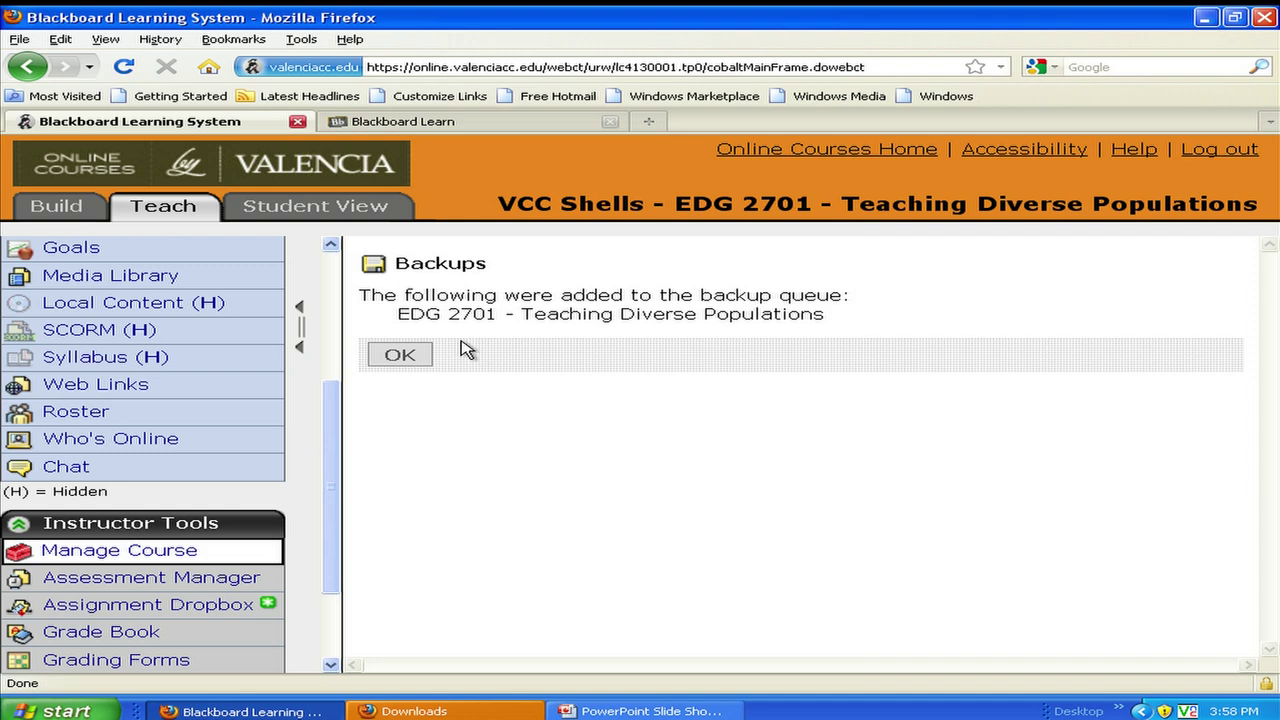
left_click(399, 357)
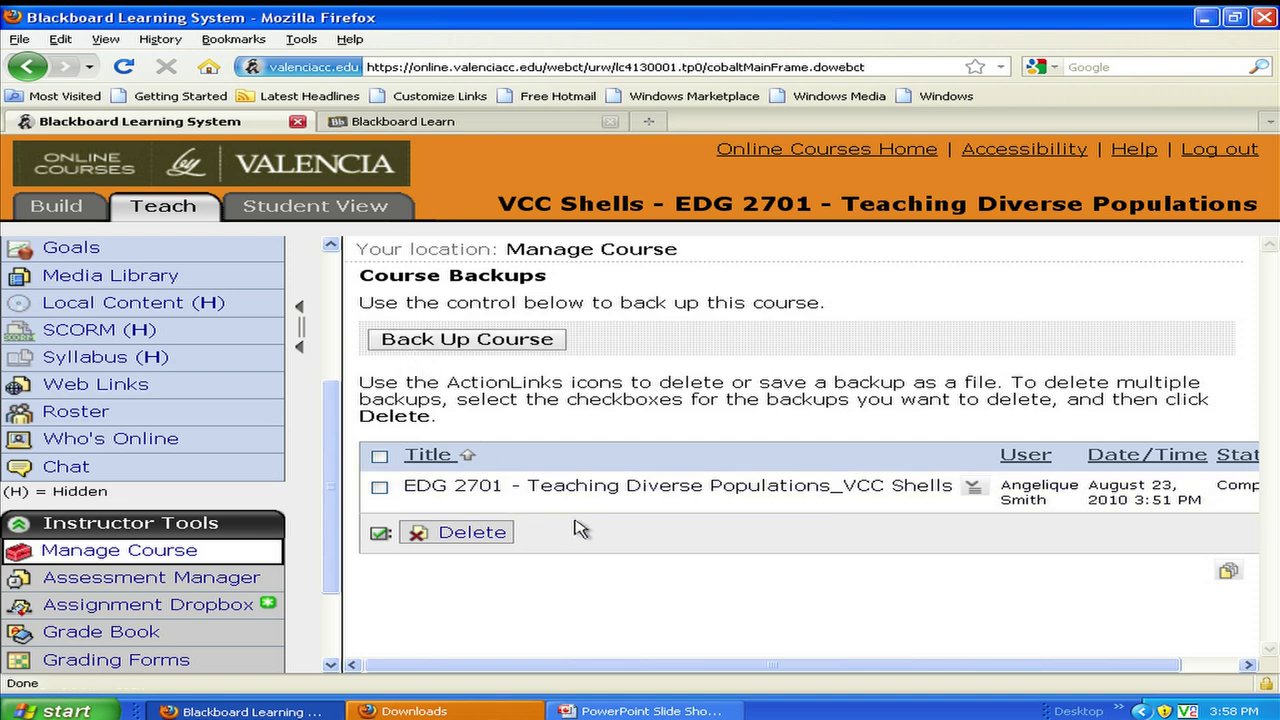
- Choose Save as File for the completed EDG 2701 backup to pick a My Files location
left_click_drag(689, 667, 760, 672)
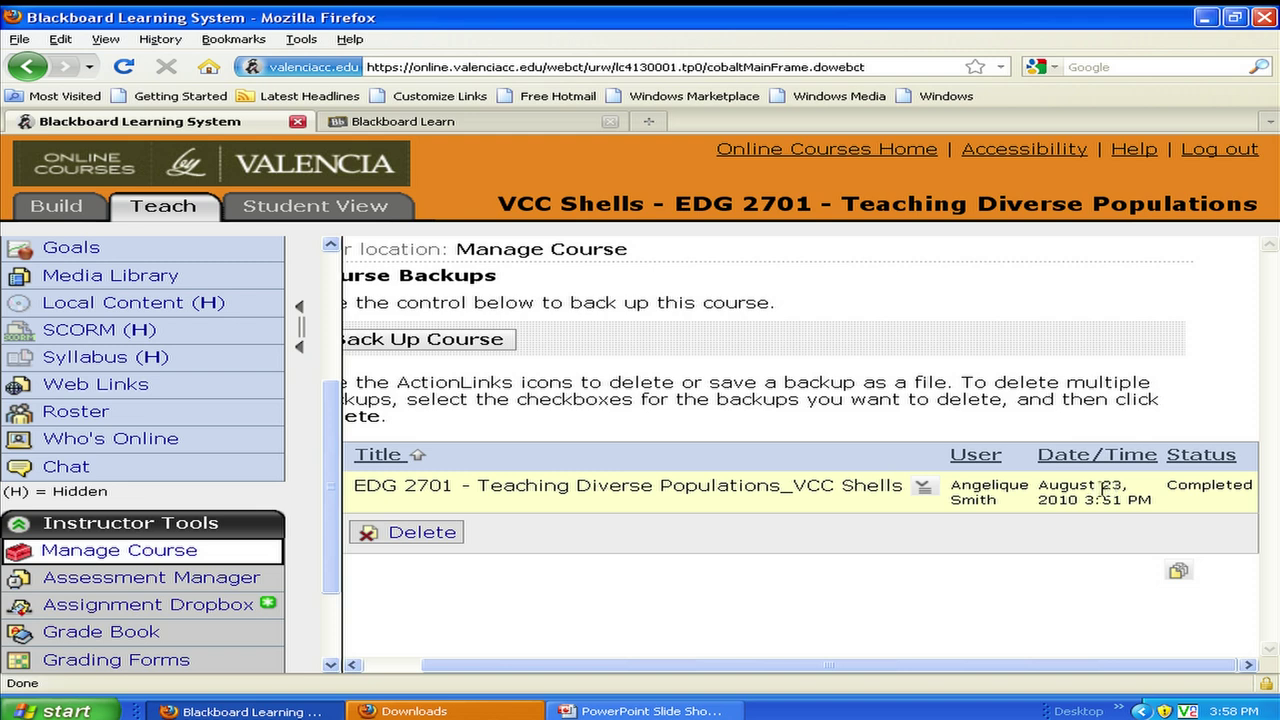
left_click(922, 489)
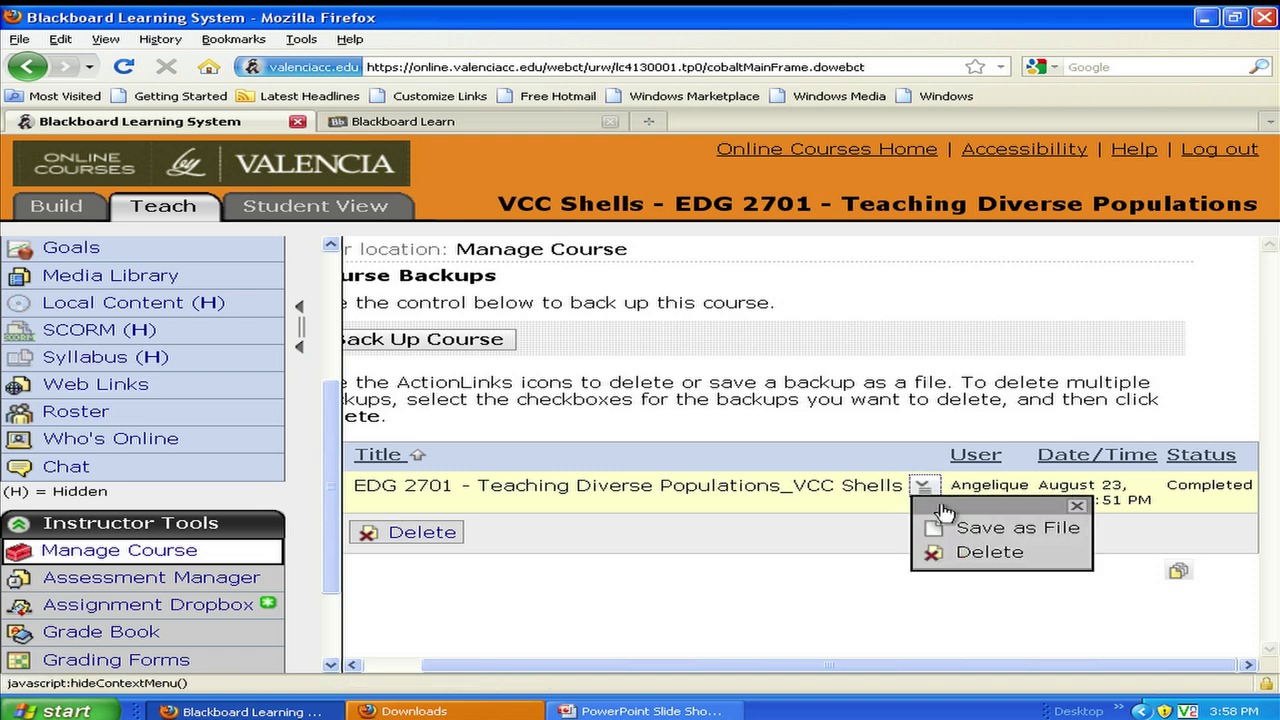
left_click(960, 530)
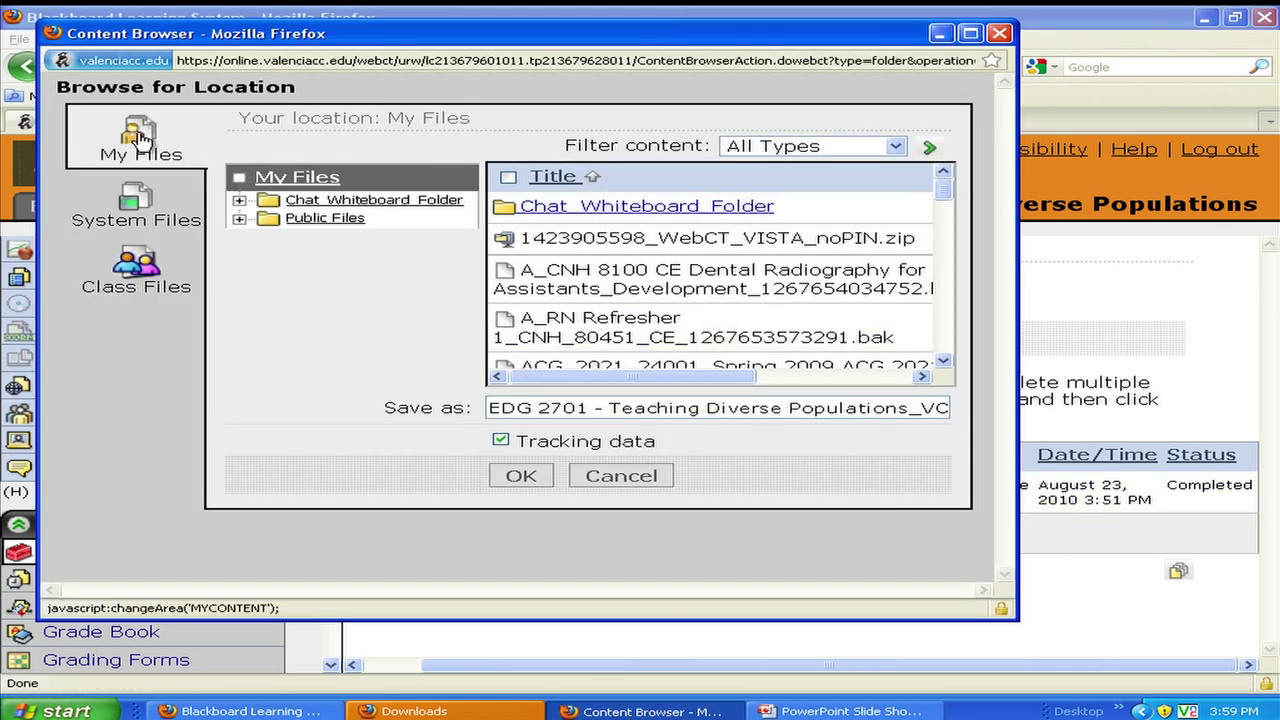
- Save the backup to My Files without tracking data, keeping the default file name
left_click(501, 442)
left_click_drag(494, 405, 611, 408)
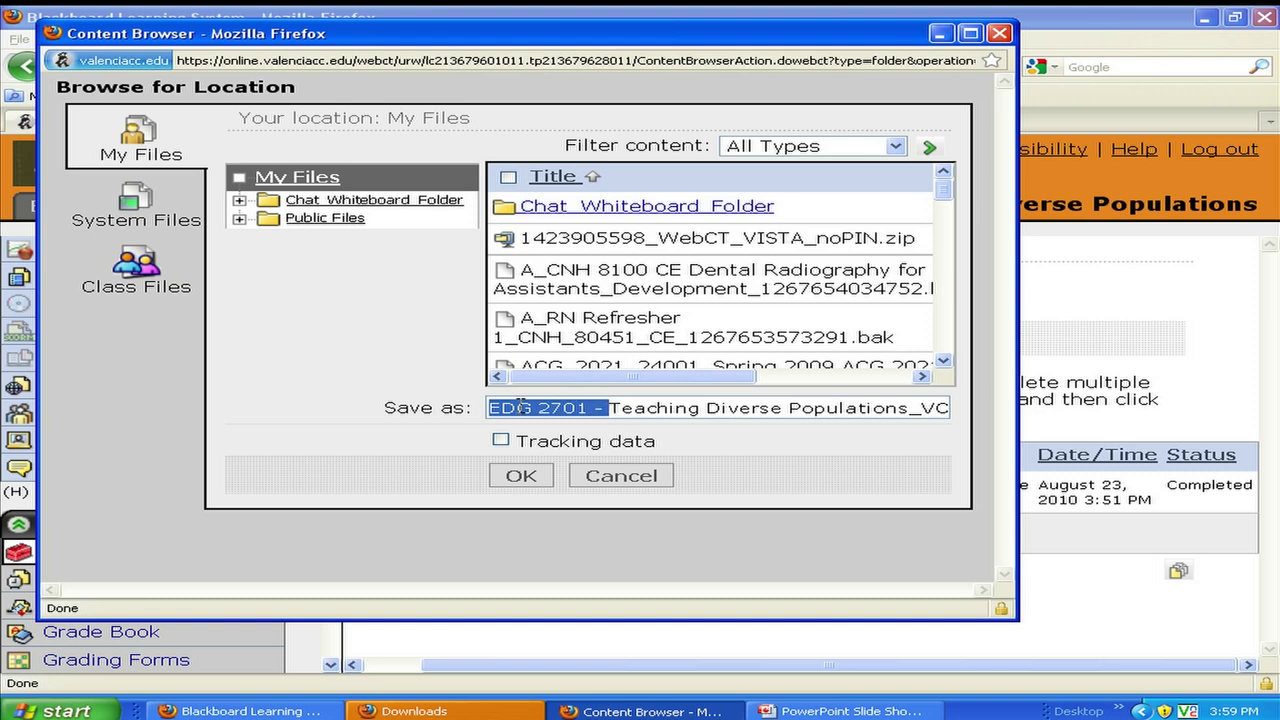
left_click(520, 477)
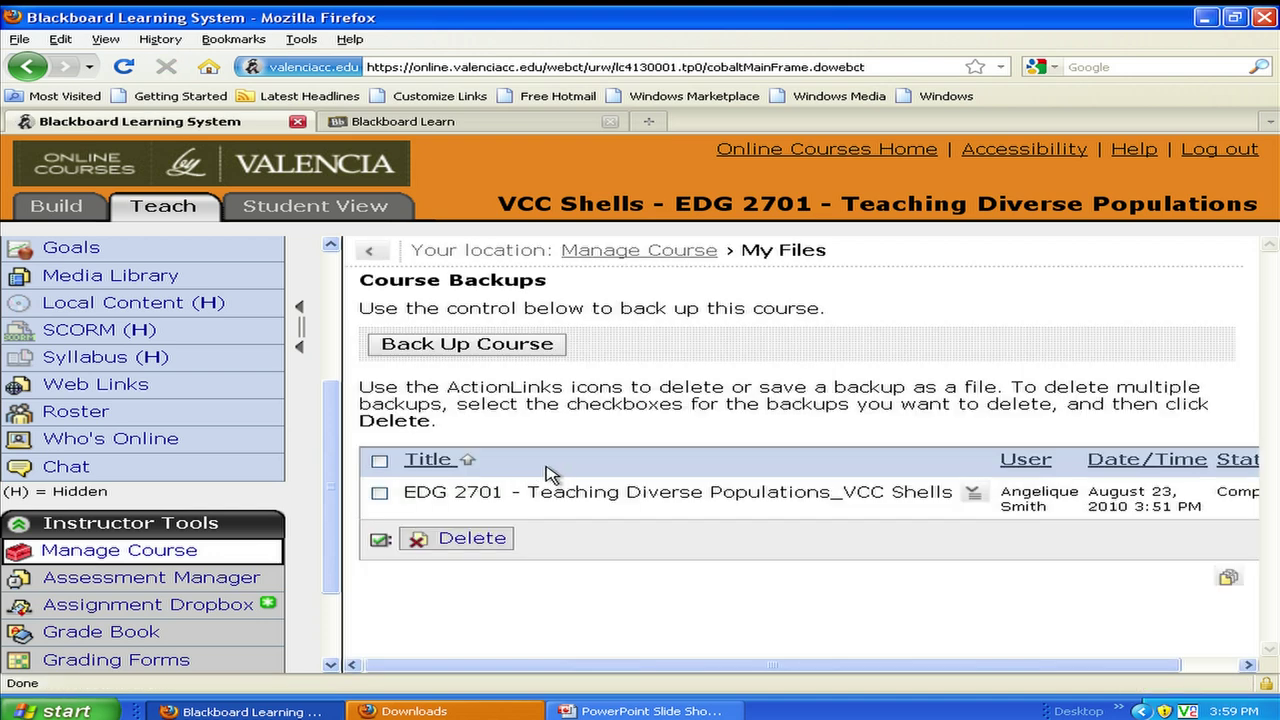
- From Content Manager's My Files, start downloading the 36.64MB EDG 2701 backup dated 2/8/08
left_click(773, 158)
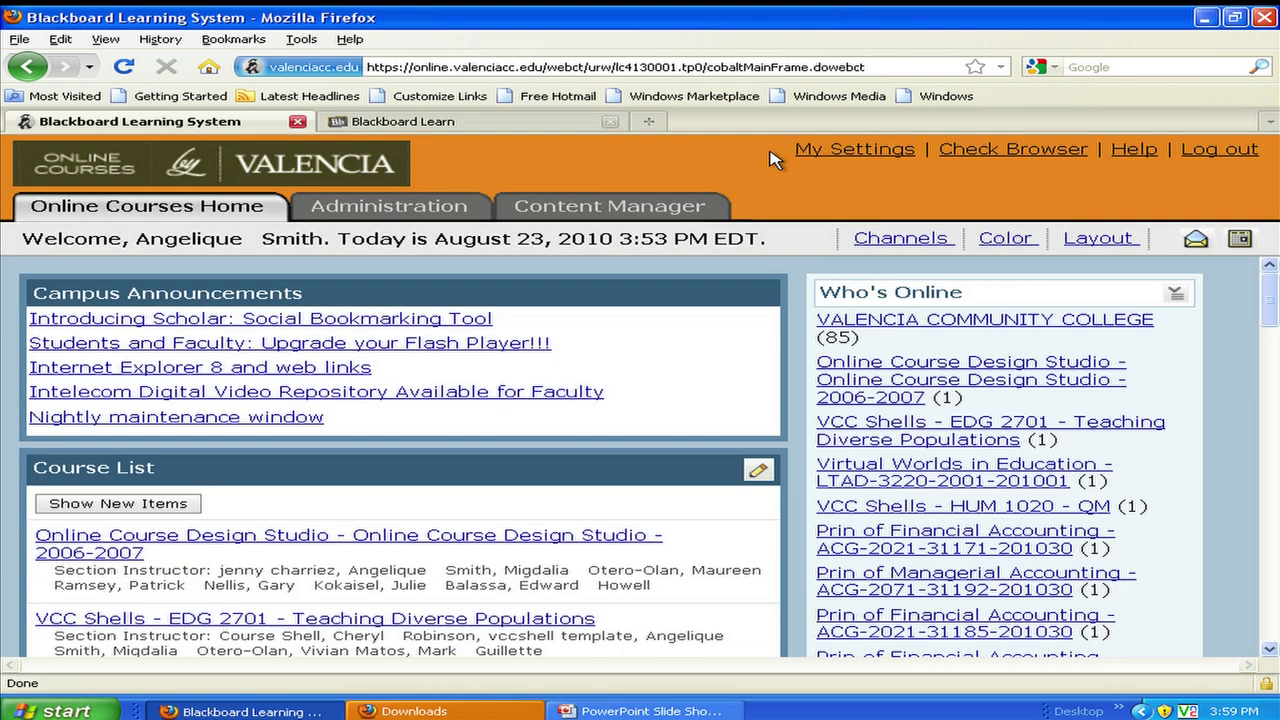
left_click(566, 210)
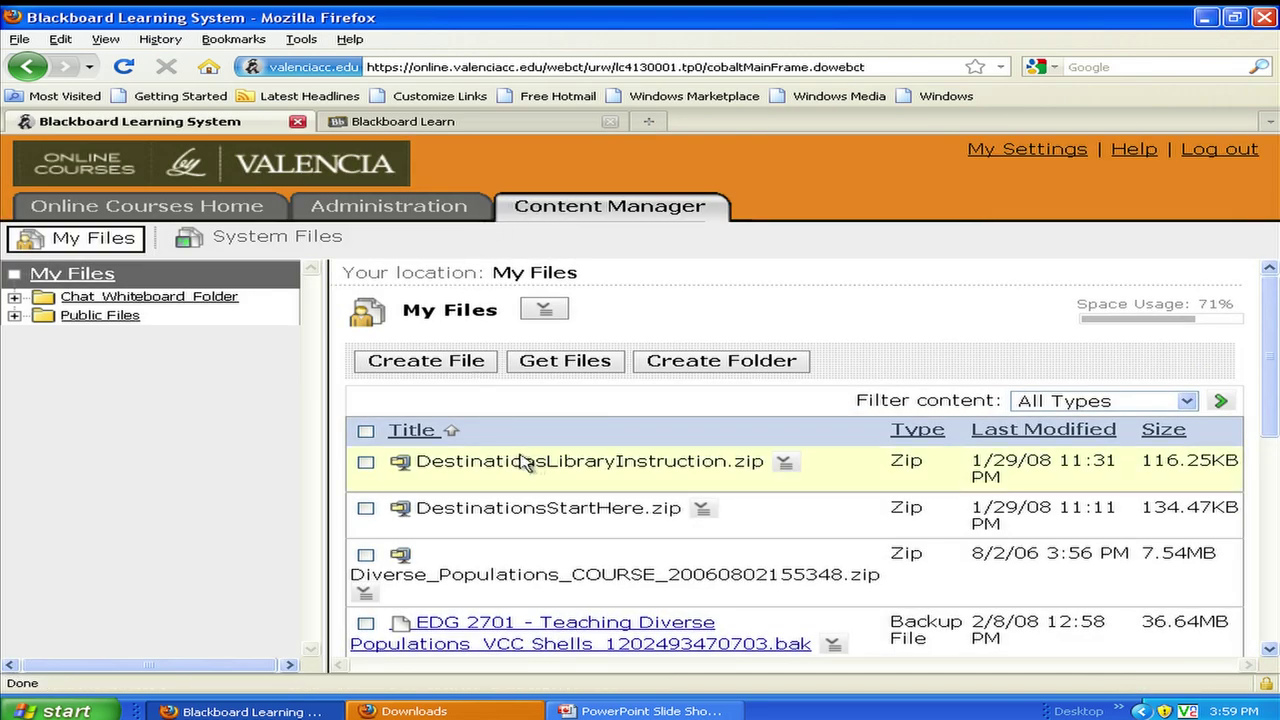
scroll(490, 622, "down", 2)
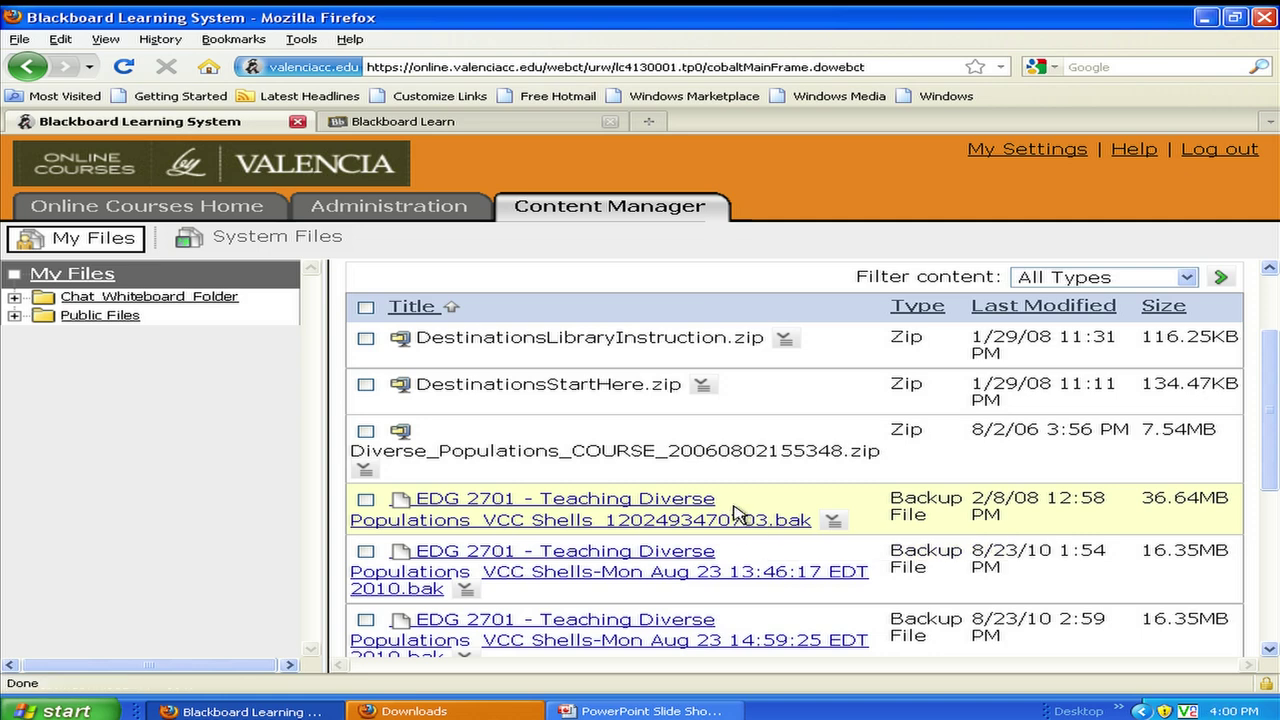
scroll(764, 520, "down", 2)
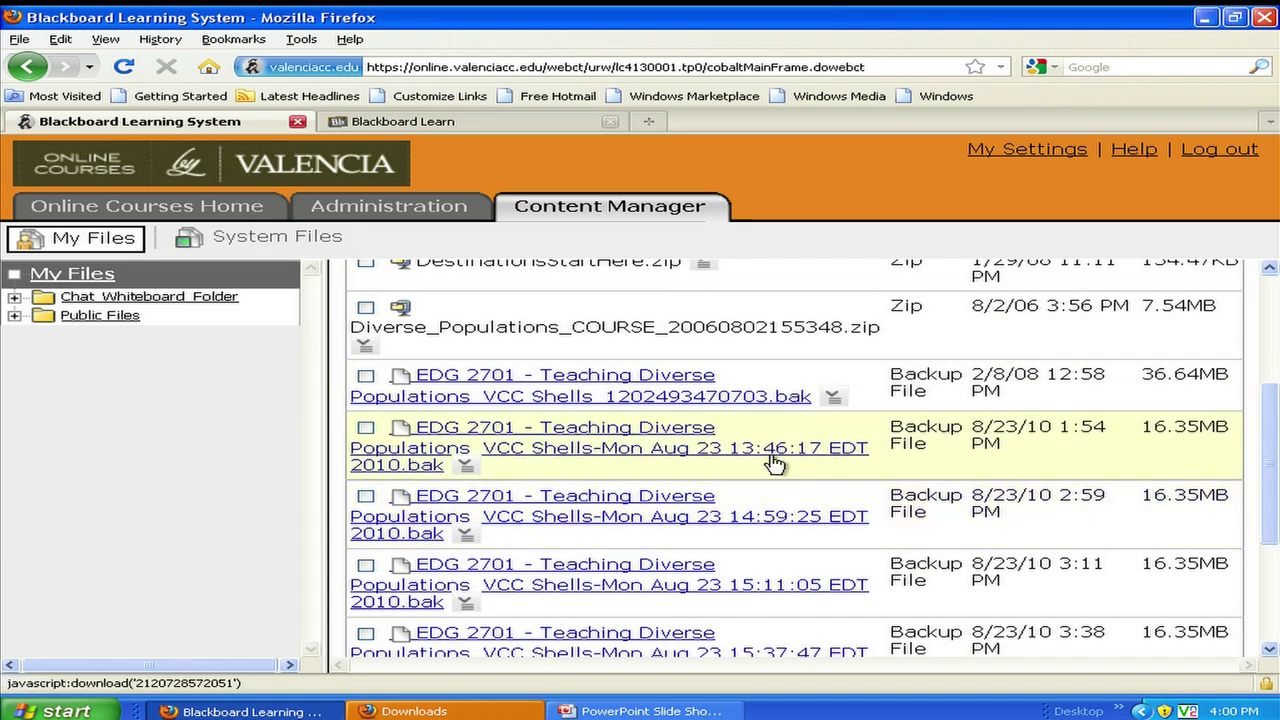
left_click(834, 398)
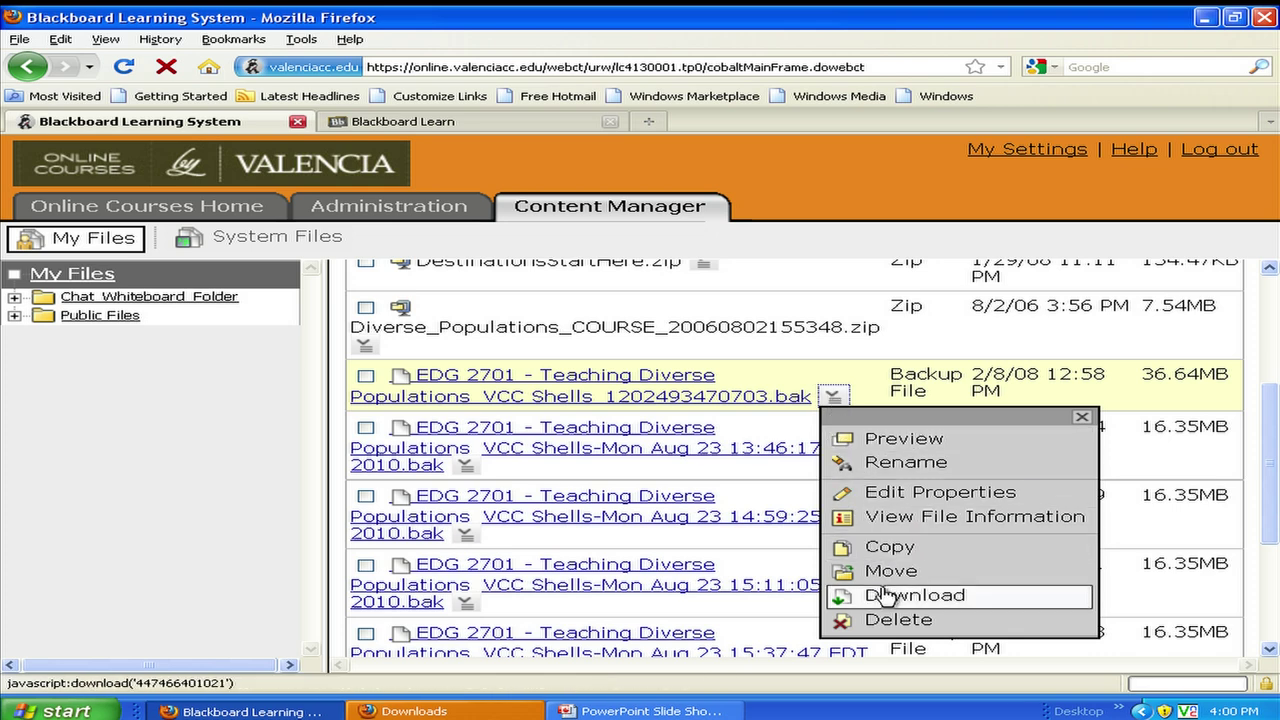
left_click(883, 598)
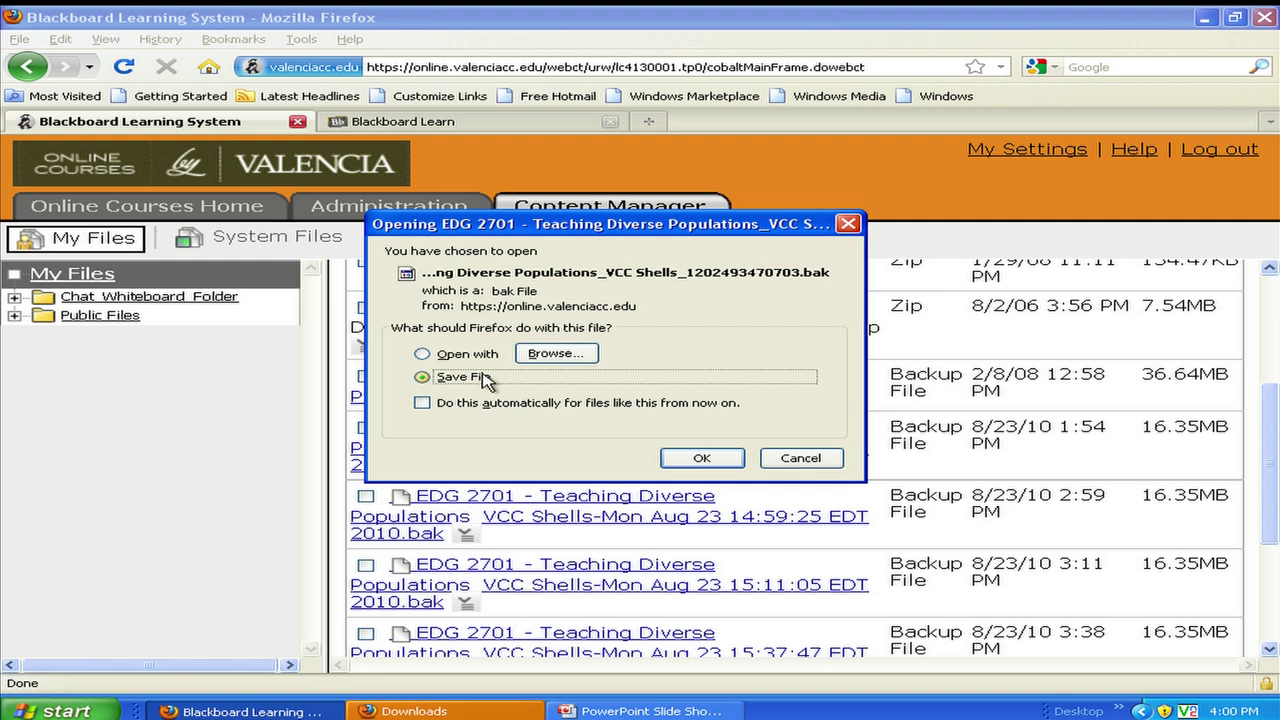
- Save the EDG 2701 .bak file to disk and return to the Blackboard Learn portal
left_click(700, 459)
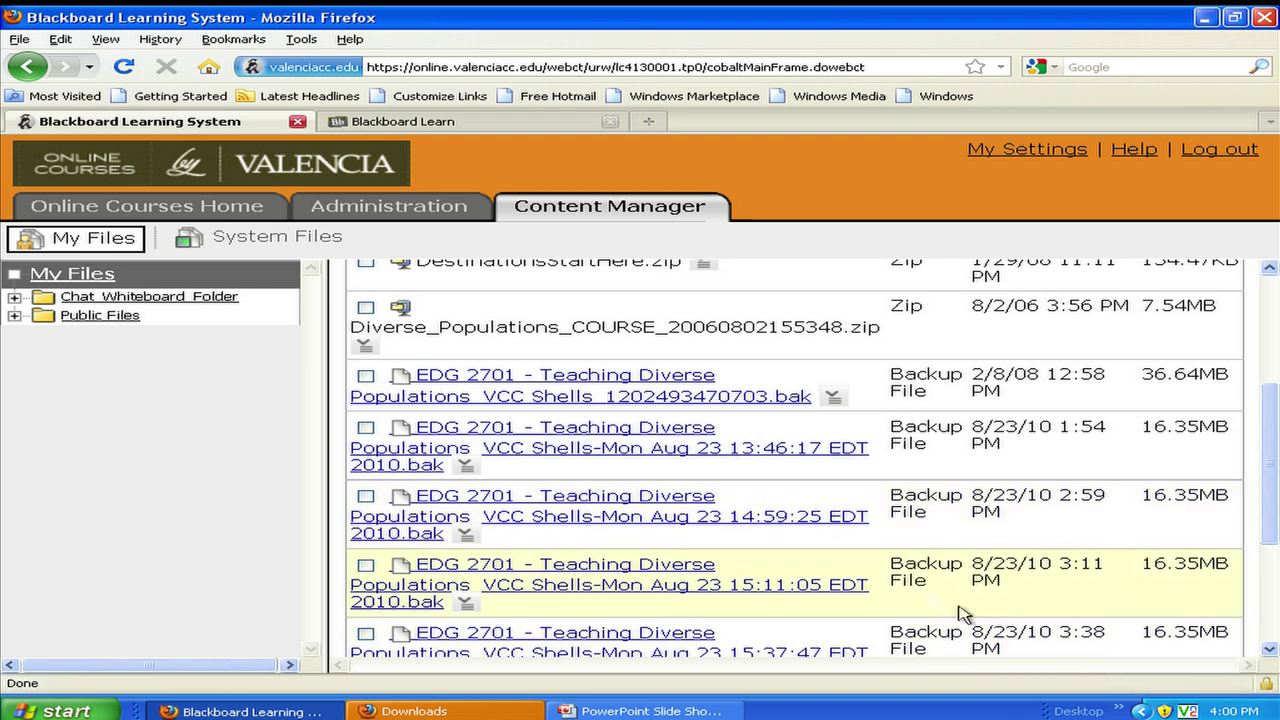
left_click(460, 122)
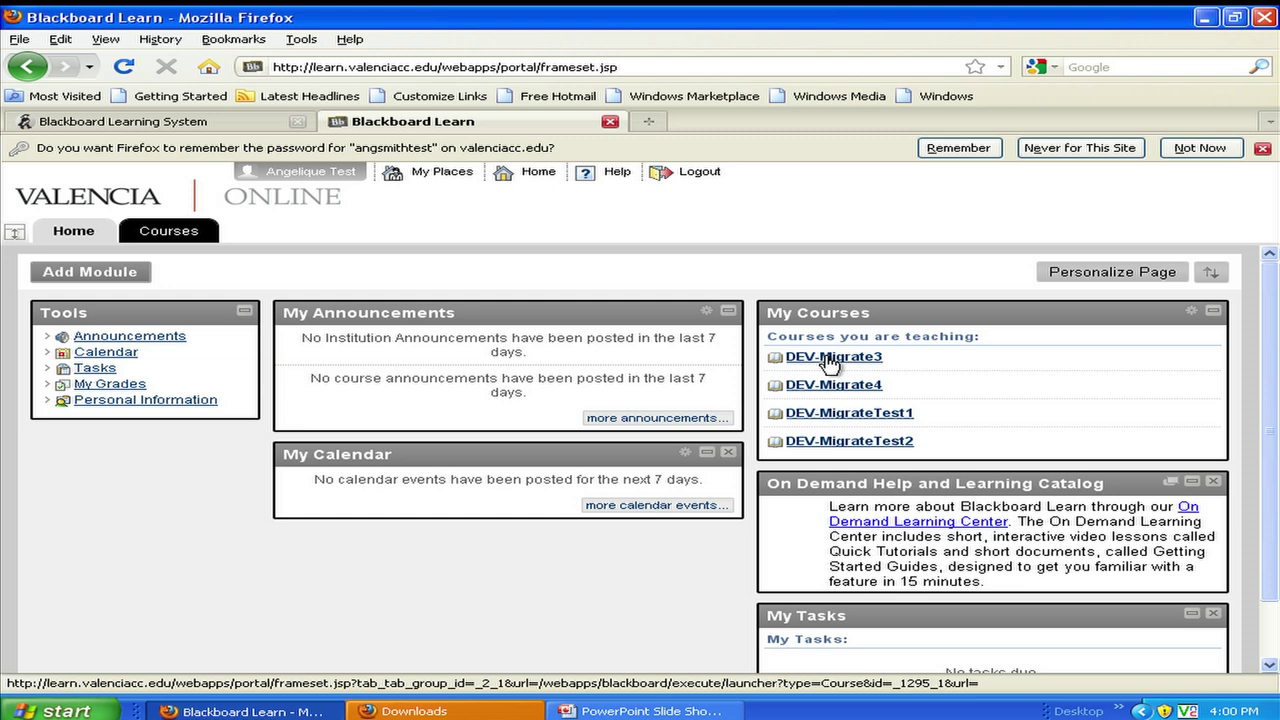
- In DEV-Migrate4, go to Packages and Utilities > Import Package / View Logs and start an import
left_click(845, 390)
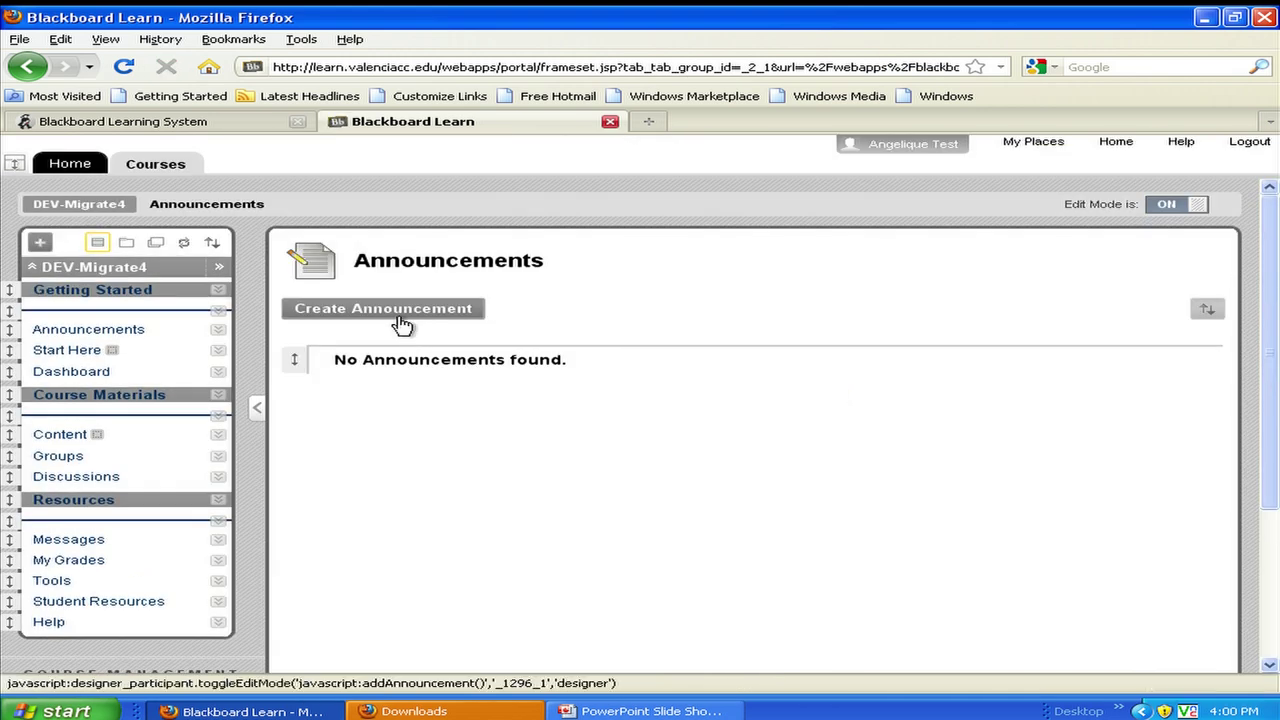
scroll(240, 372, "down", 4)
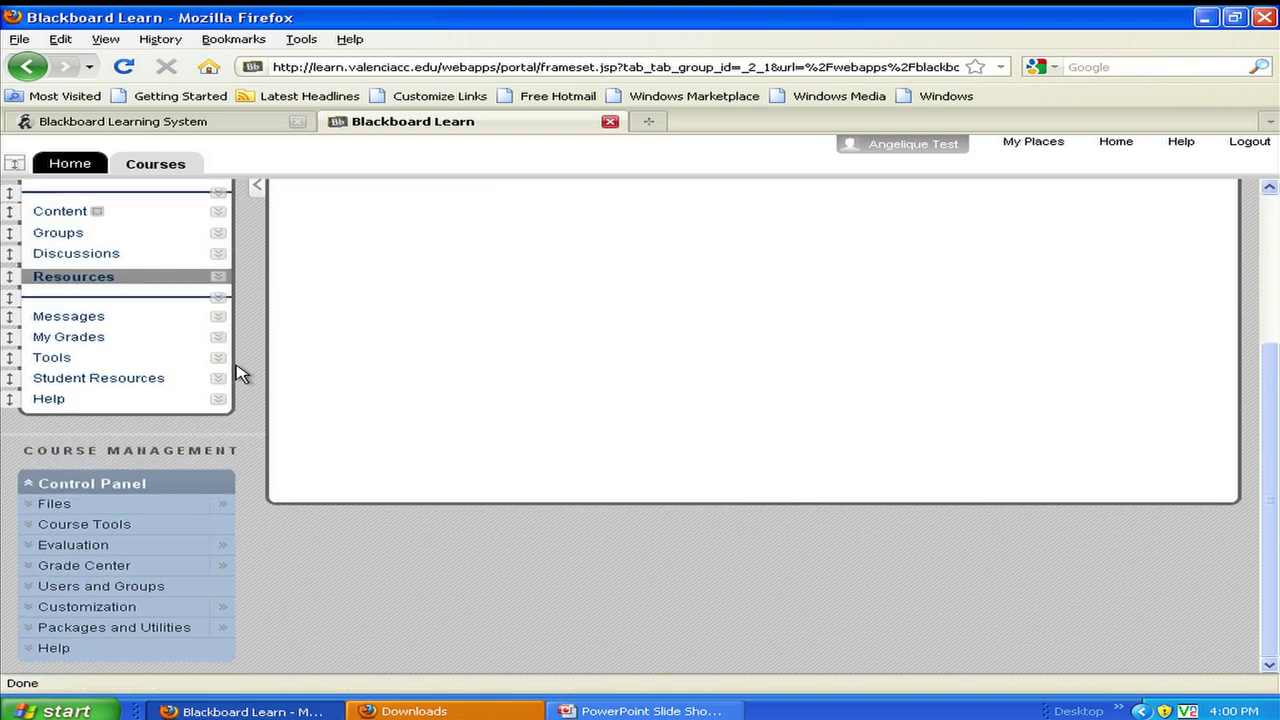
left_click(97, 629)
scroll(90, 630, "down", 2)
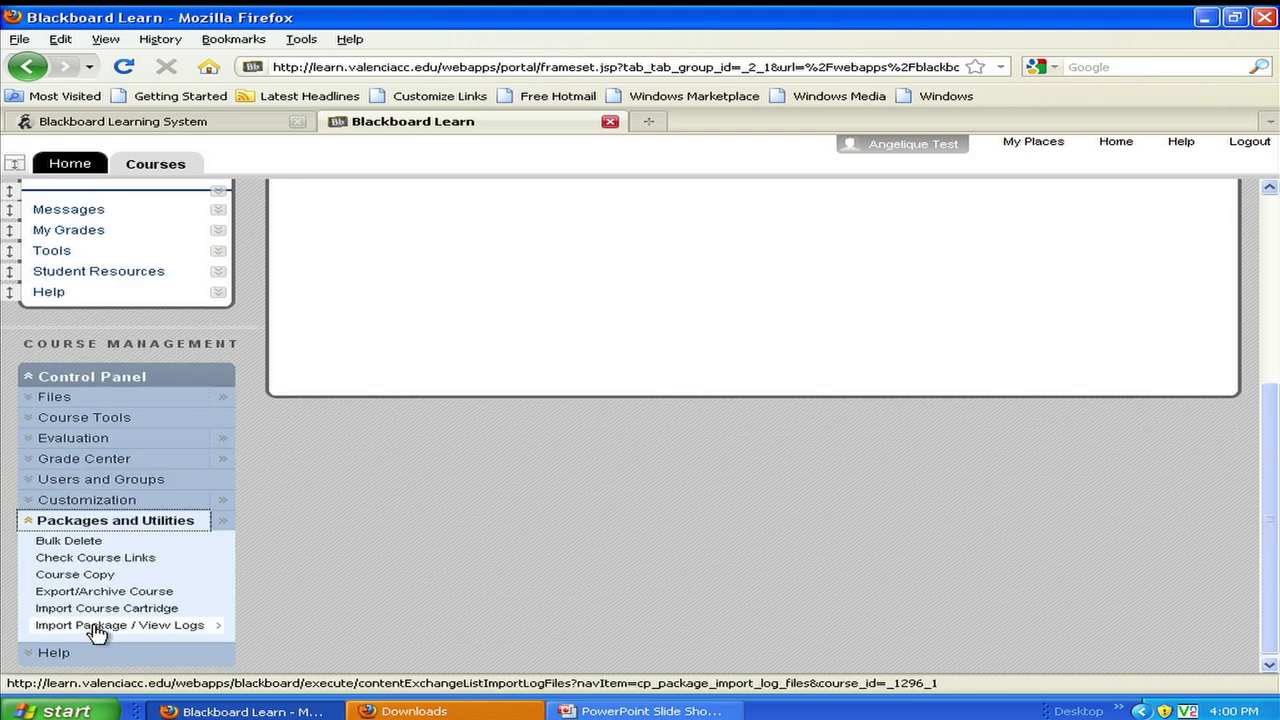
left_click(100, 628)
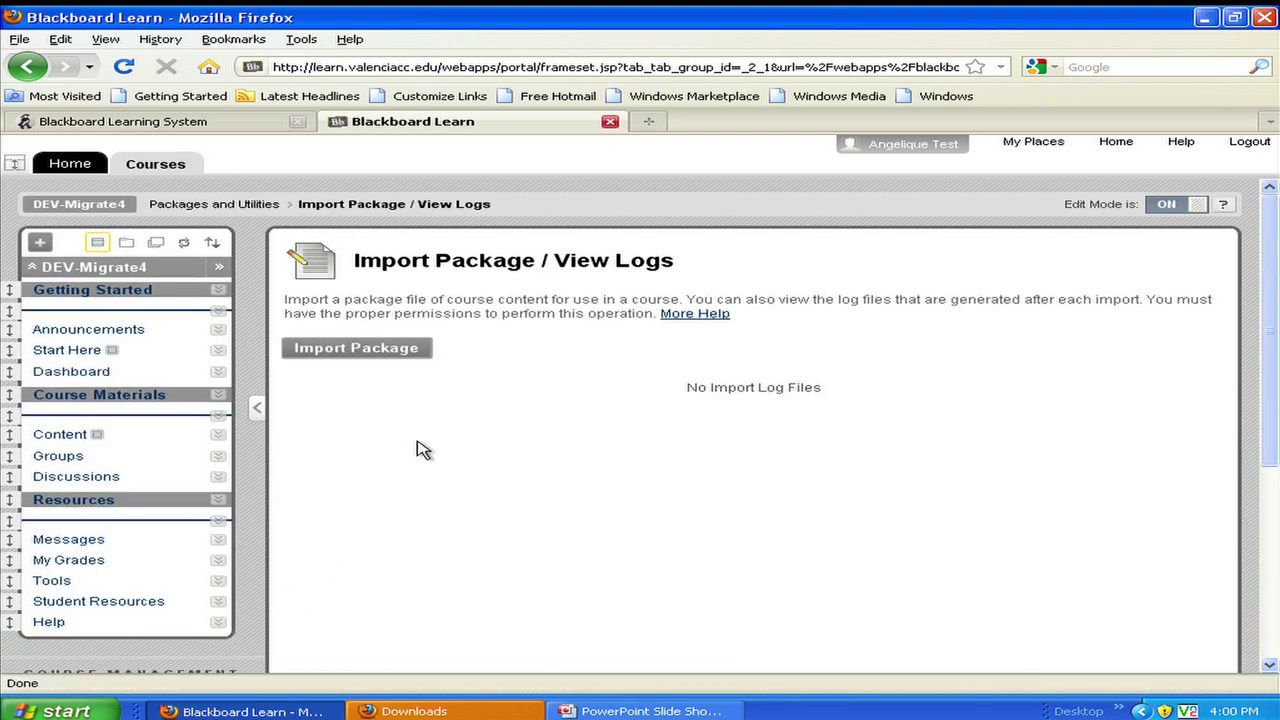
left_click(347, 352)
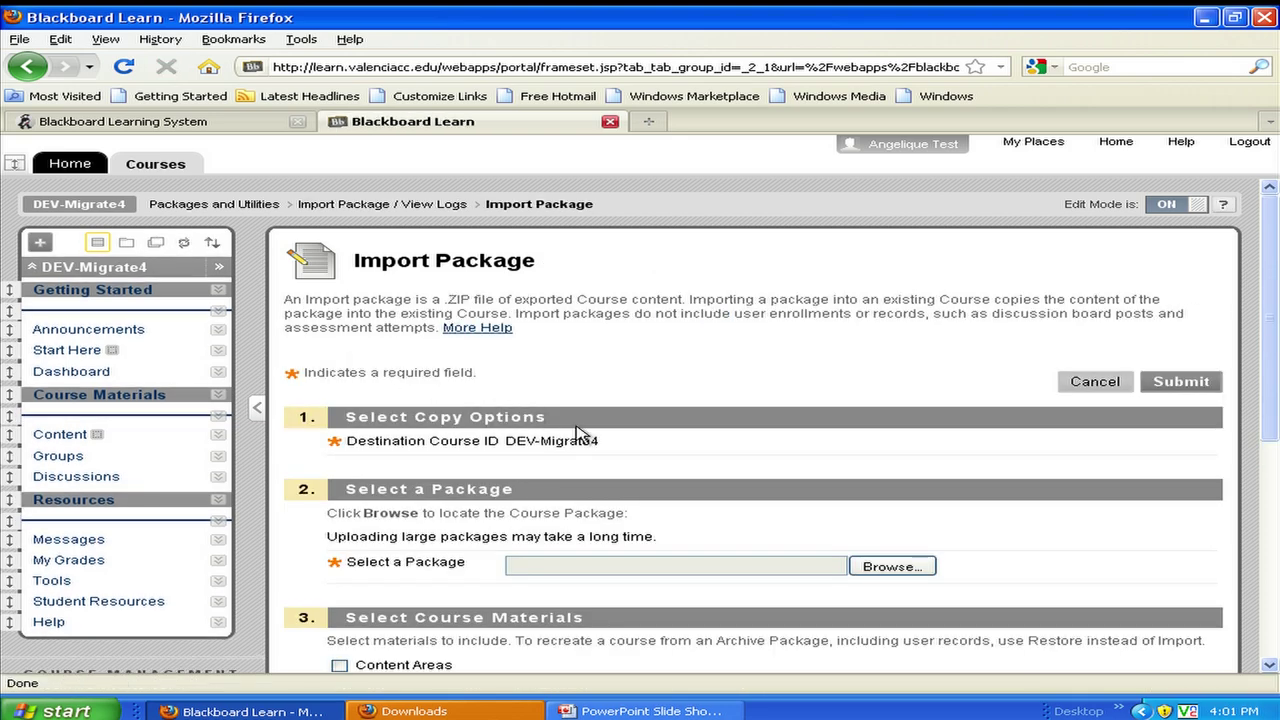
- Set the first EDG 2701 .bak file in Downloads as the package to import
scroll(625, 435, "down", 2)
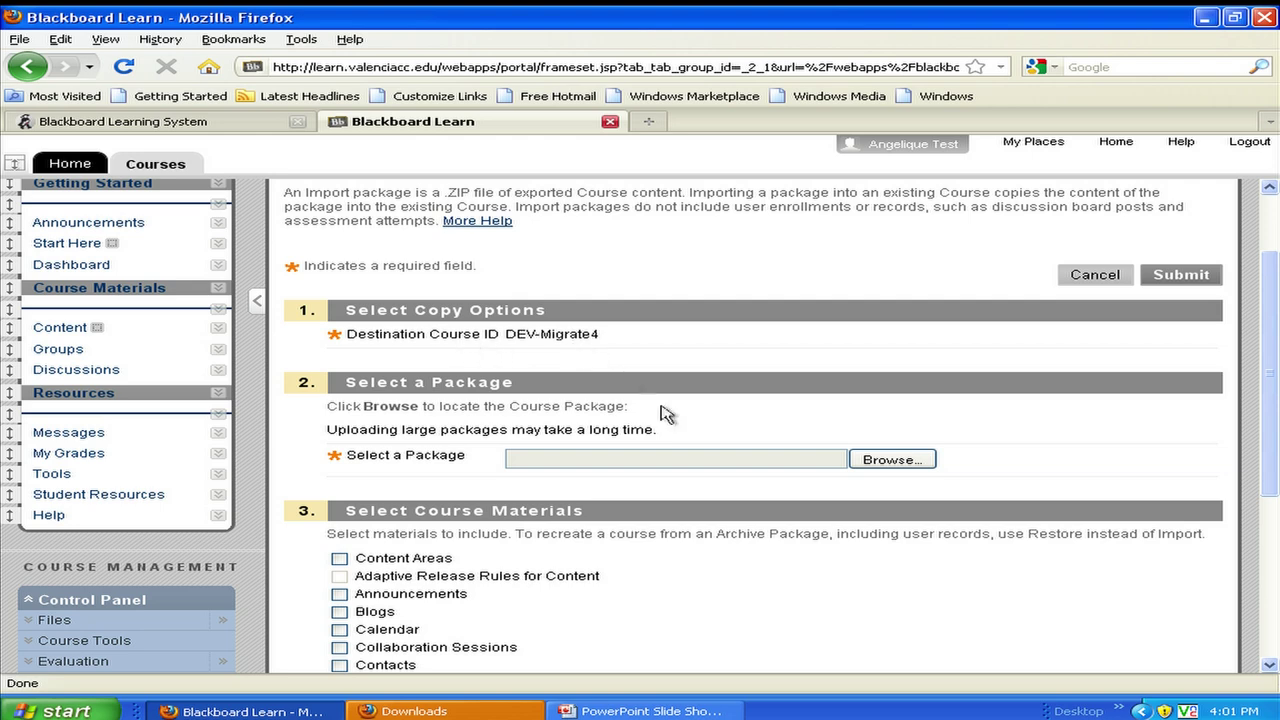
scroll(660, 420, "down", 2)
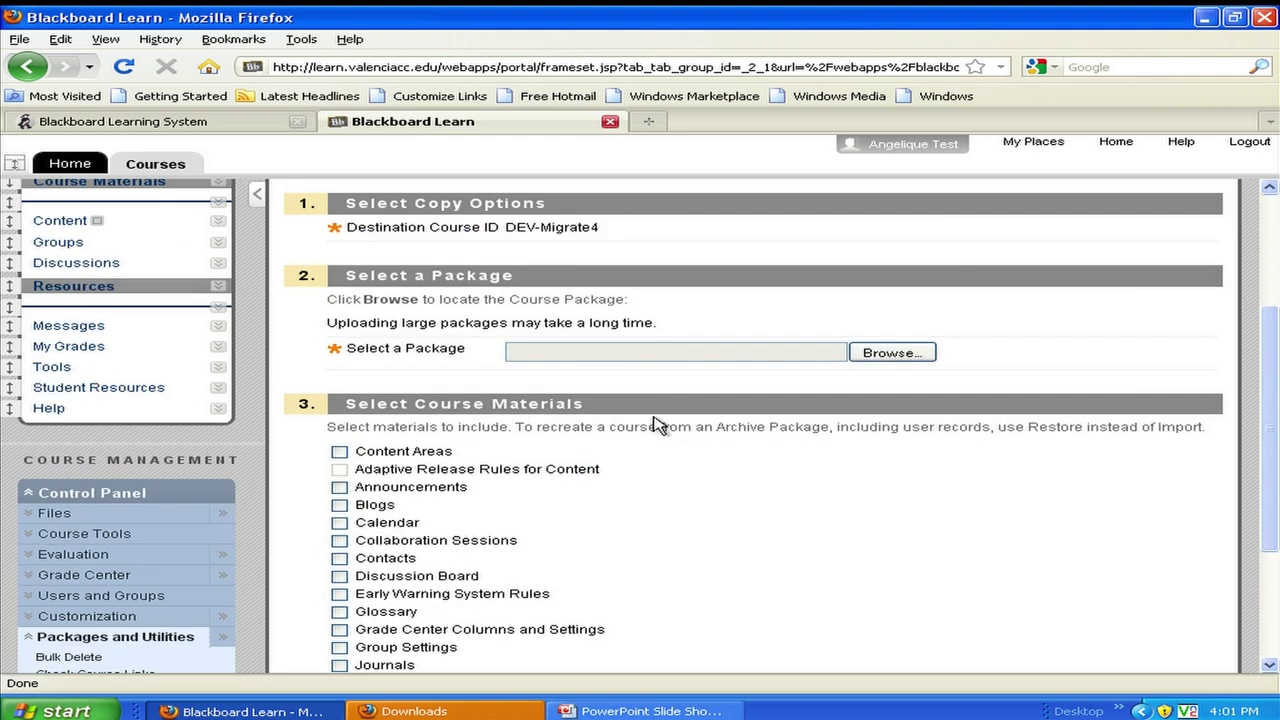
left_click(875, 356)
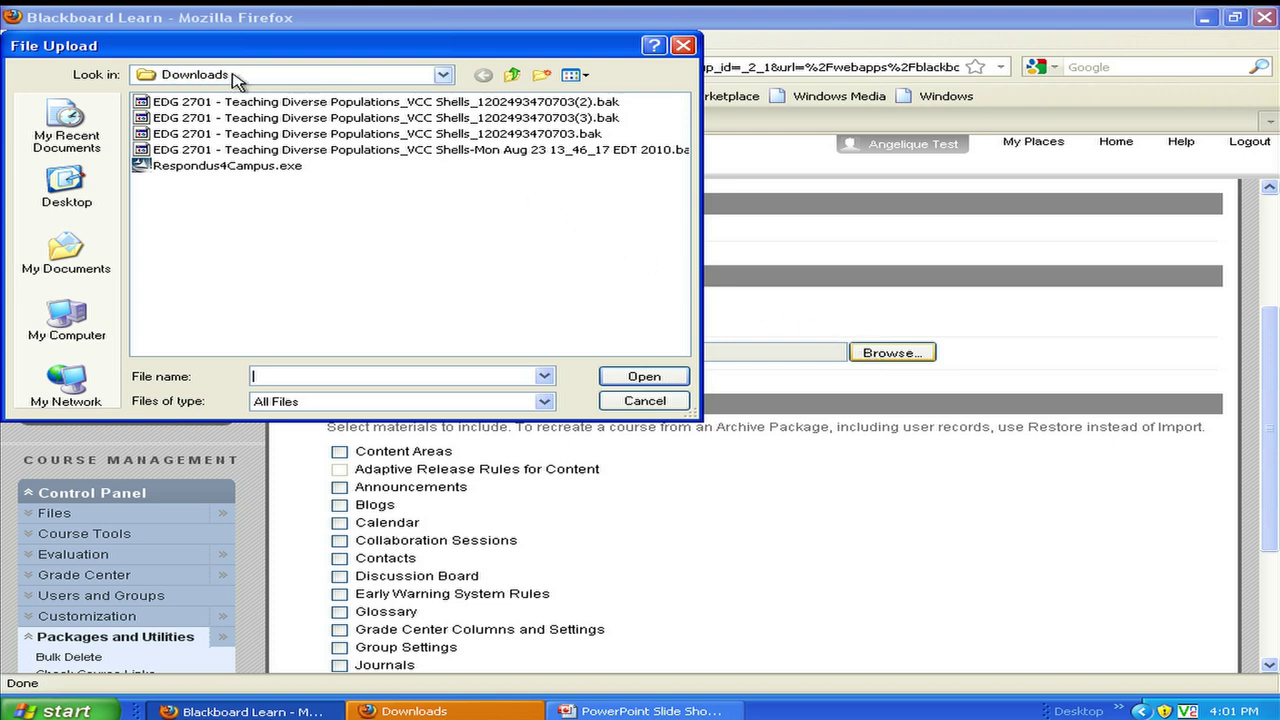
left_click(316, 103)
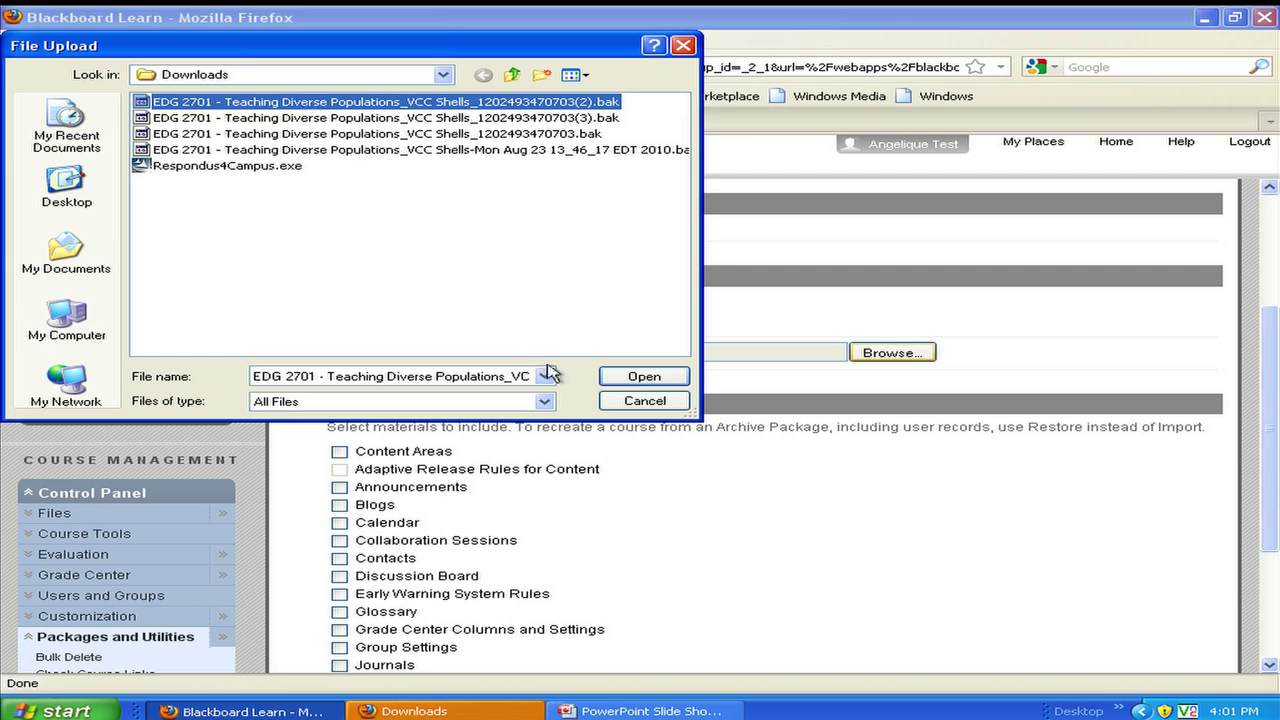
left_click(624, 381)
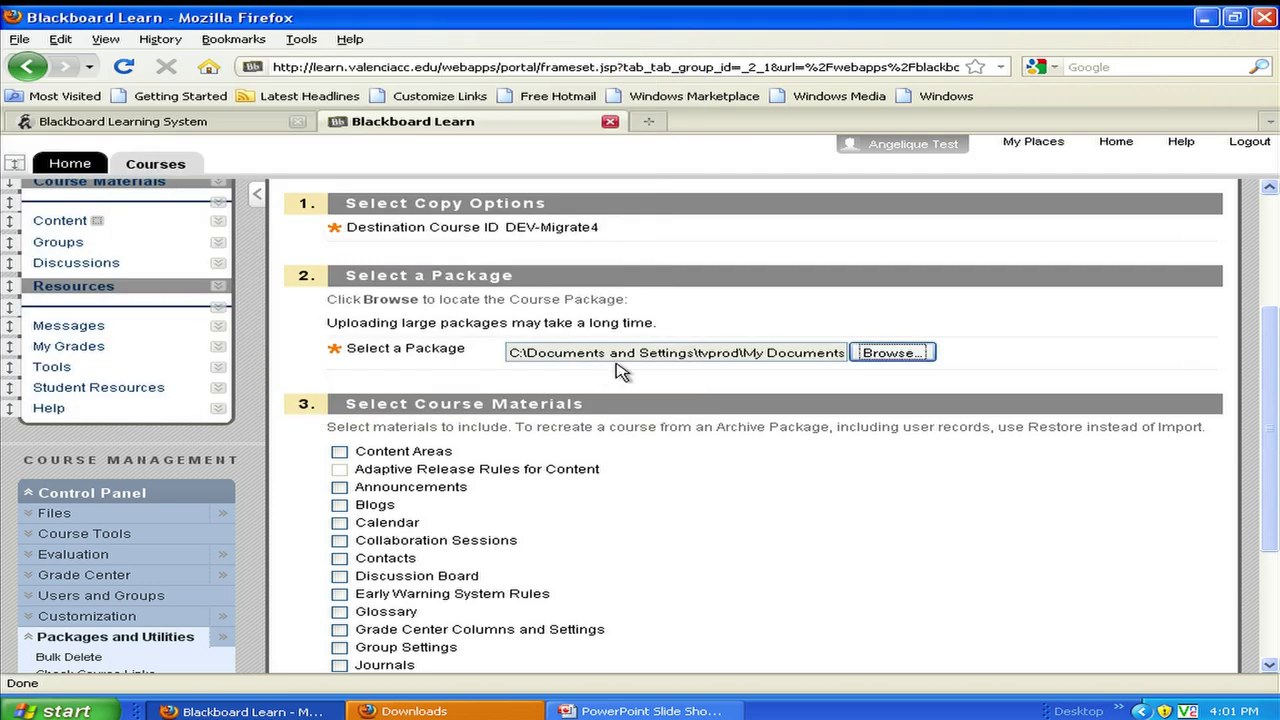
- Tick every course material checkbox, from Content Areas and Announcements down through Tests, Surveys, and Pools and Wikis
scroll(515, 365, "down", 2)
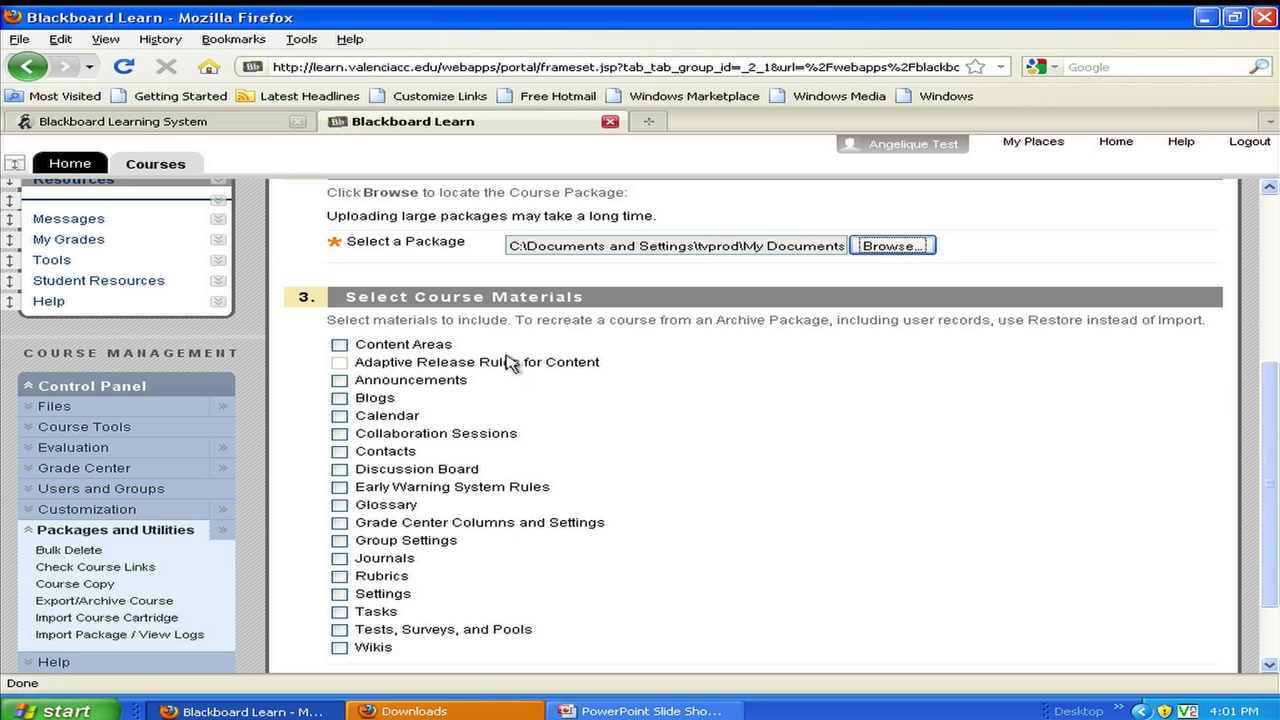
scroll(480, 350, "down", 2)
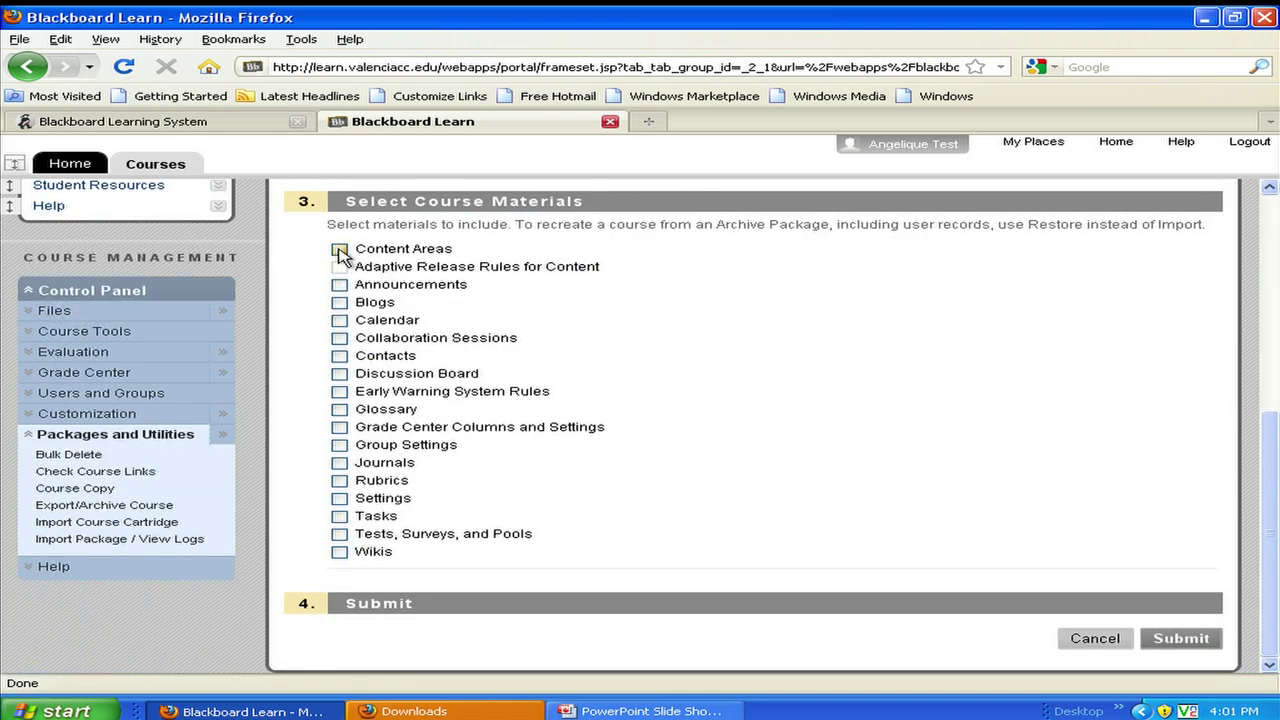
left_click(340, 249)
left_click(340, 267)
left_click(340, 285)
left_click(340, 302)
left_click(340, 320)
left_click(340, 338)
left_click(340, 356)
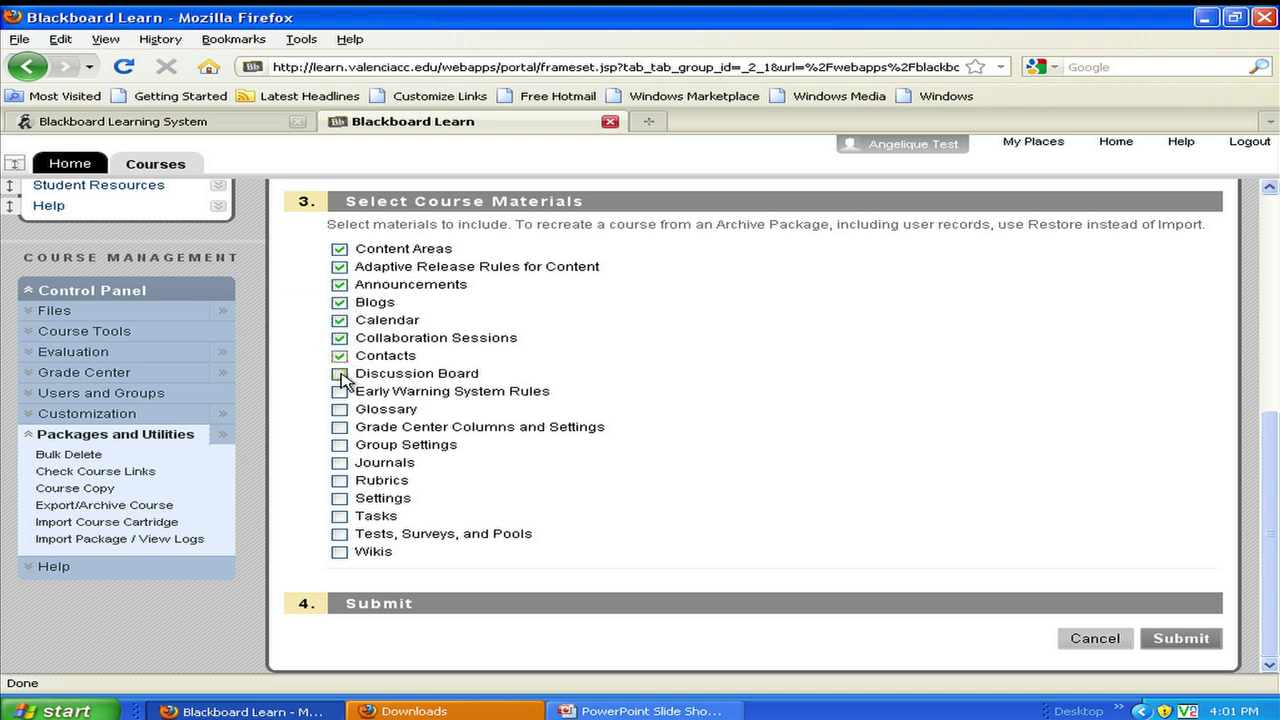
left_click(340, 374)
left_click(340, 392)
left_click(340, 410)
left_click(340, 427)
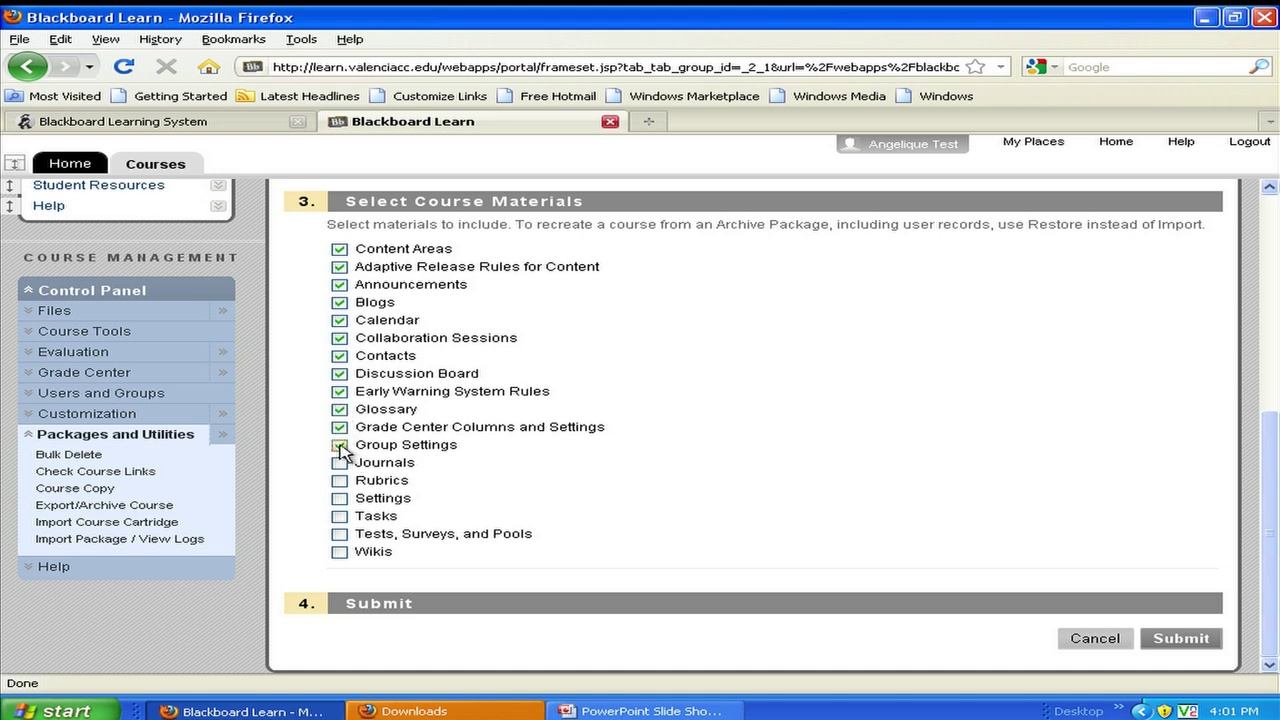
left_click(340, 481)
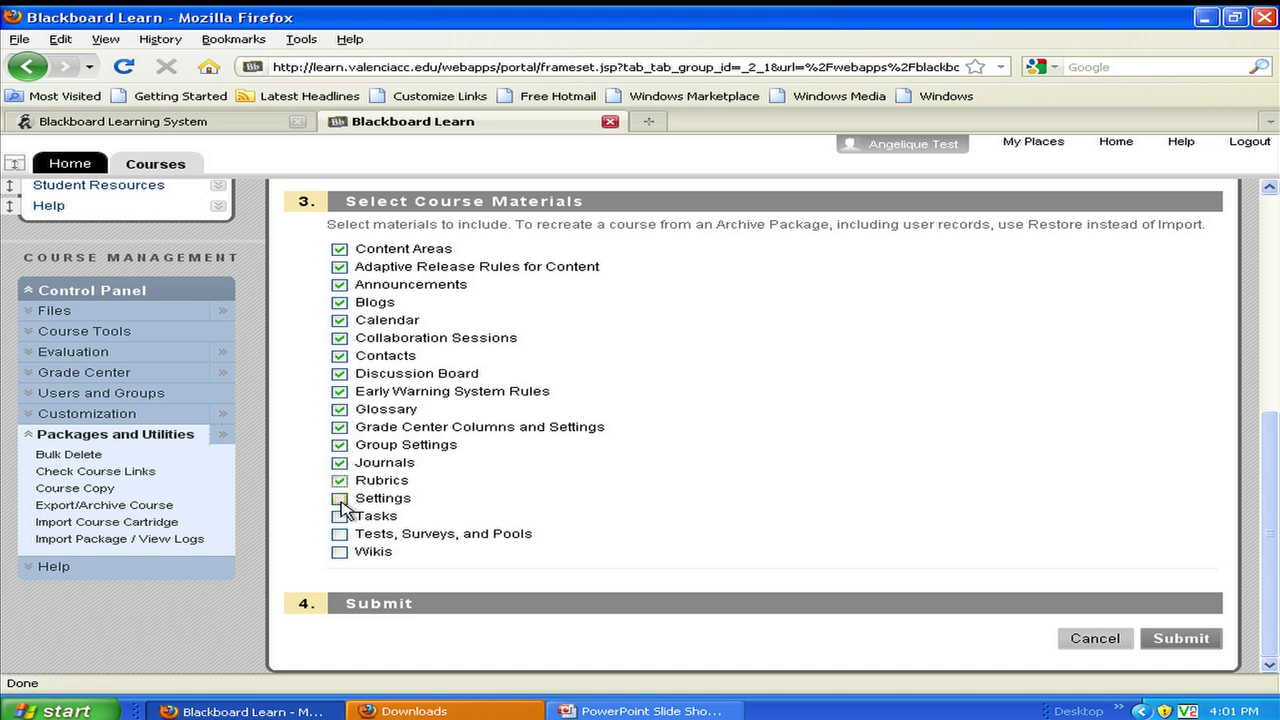
left_click(340, 498)
left_click(340, 516)
left_click(340, 534)
left_click(340, 552)
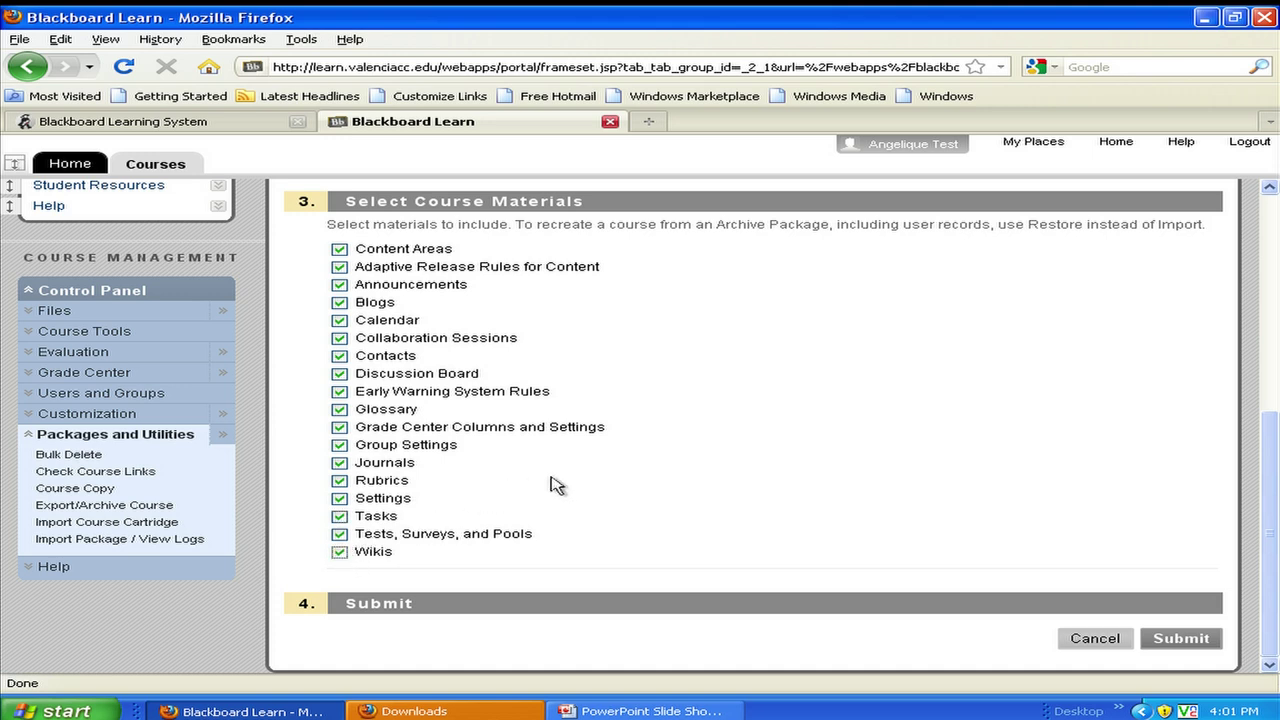